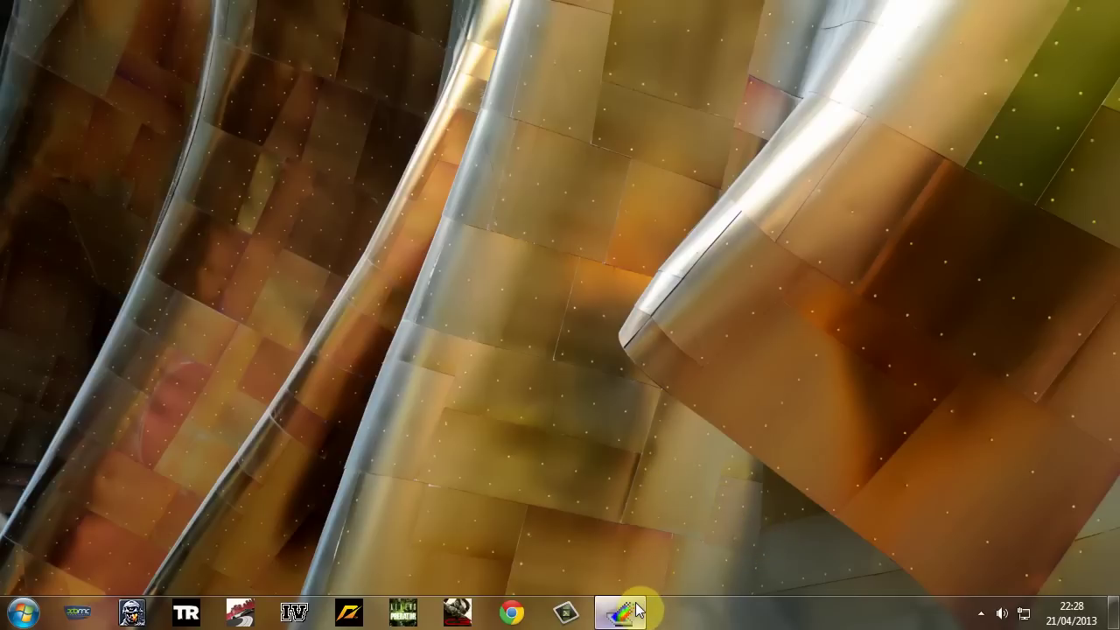
# - Open the AMD VISION Engine Control Center, examine the AMD Overdrive clock and fan settings, and minimize it
pyautogui.moveTo(638, 610)
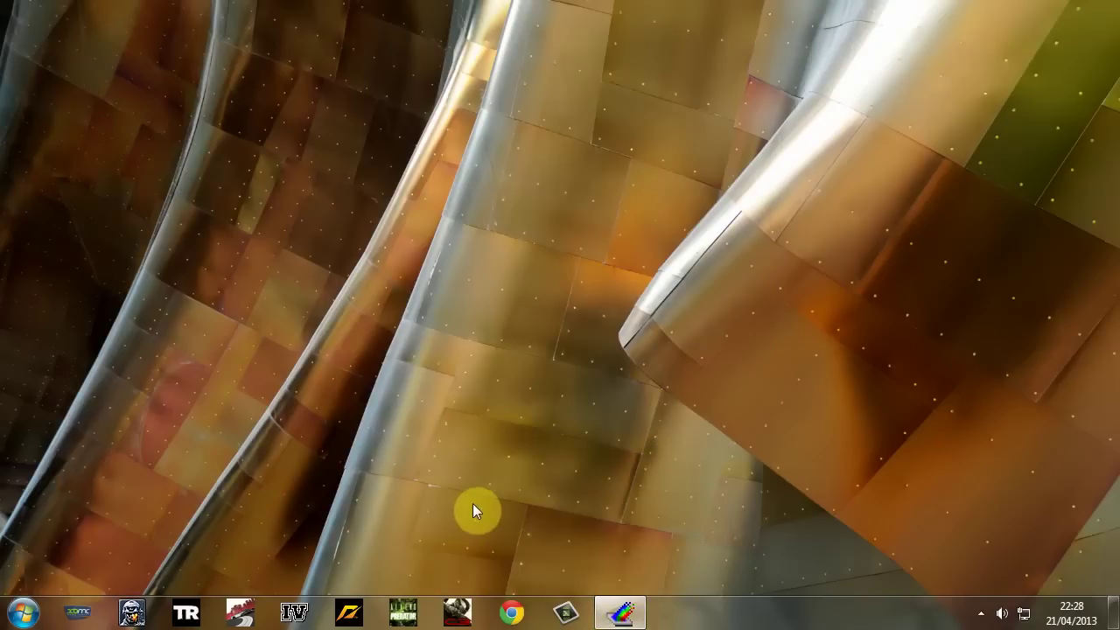
pyautogui.click(617, 612)
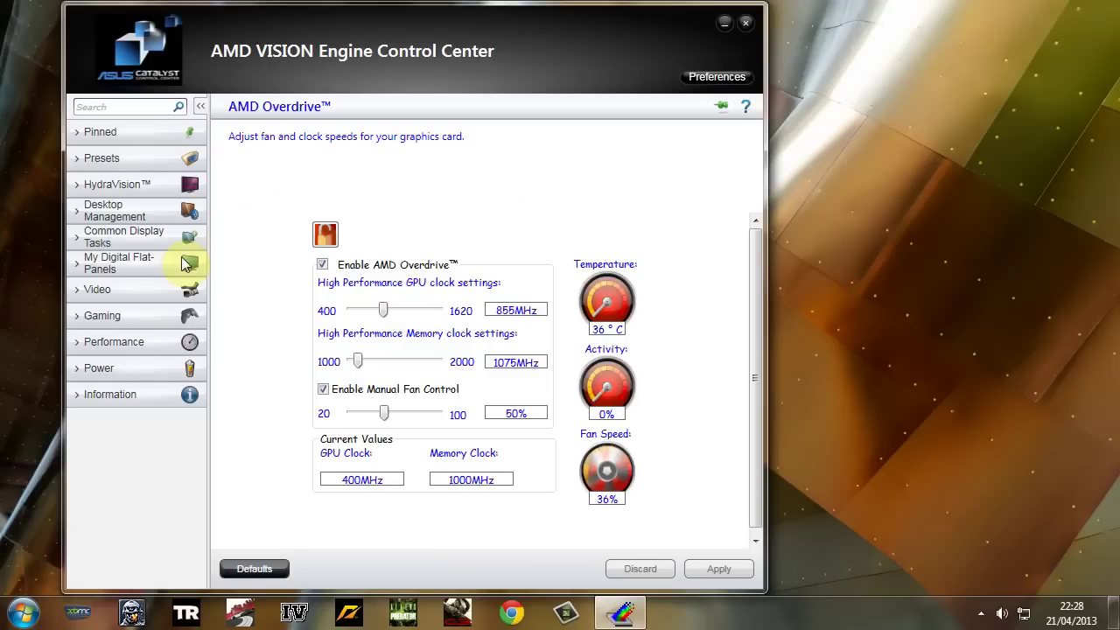
pyautogui.click(123, 343)
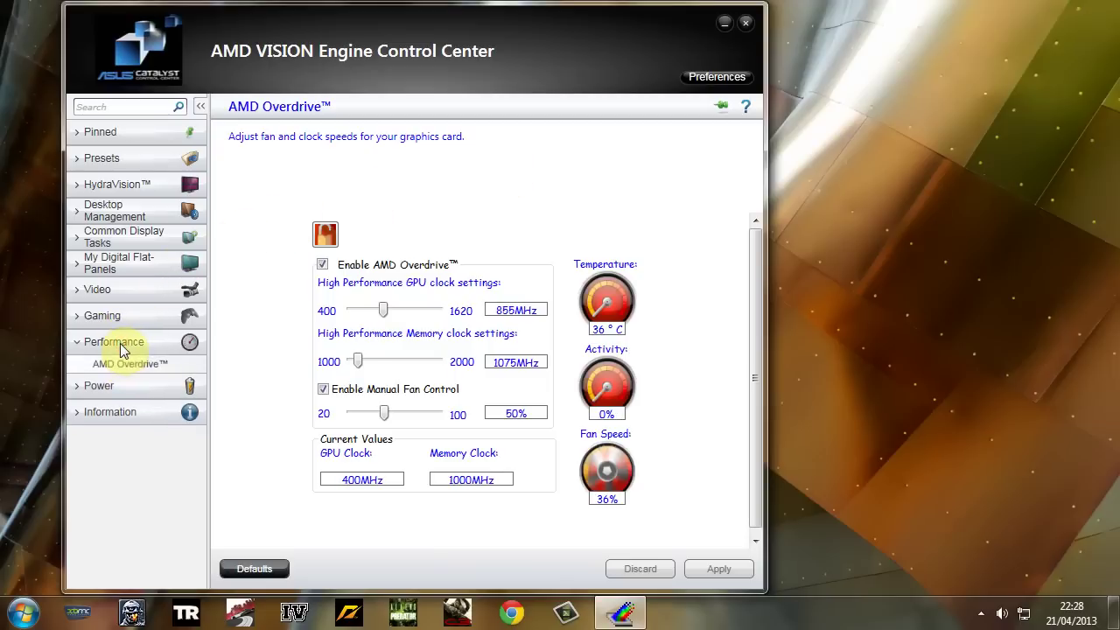
pyautogui.click(132, 371)
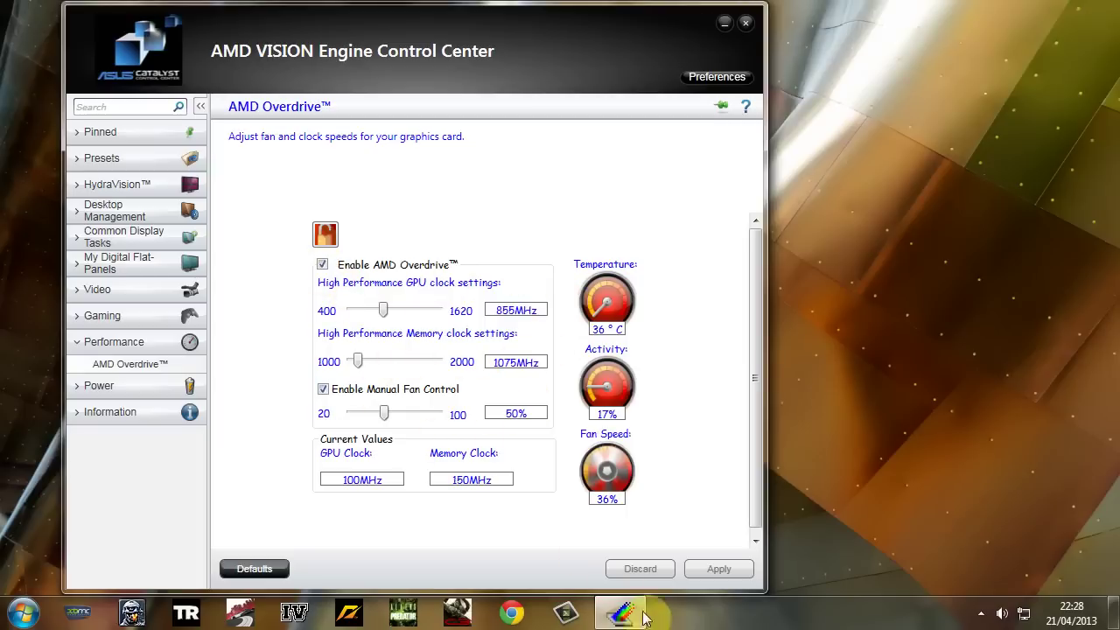
pyautogui.click(725, 23)
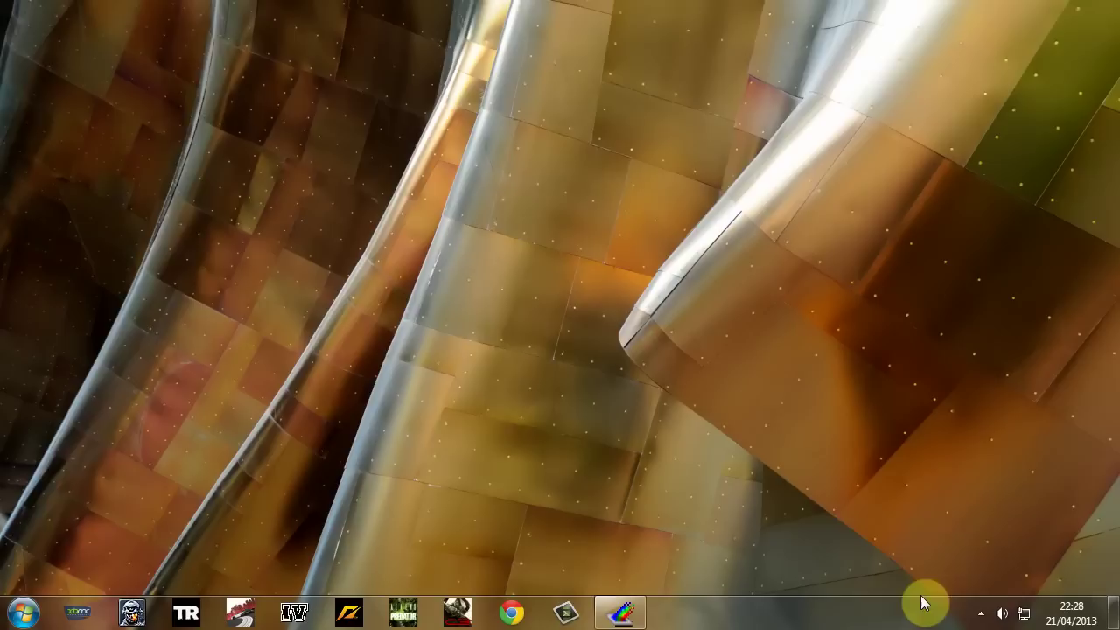
# - Open ASUS GPU Tweak with its monitor and compare its clock and fan readings with the AMD Overdrive page
pyautogui.click(980, 613)
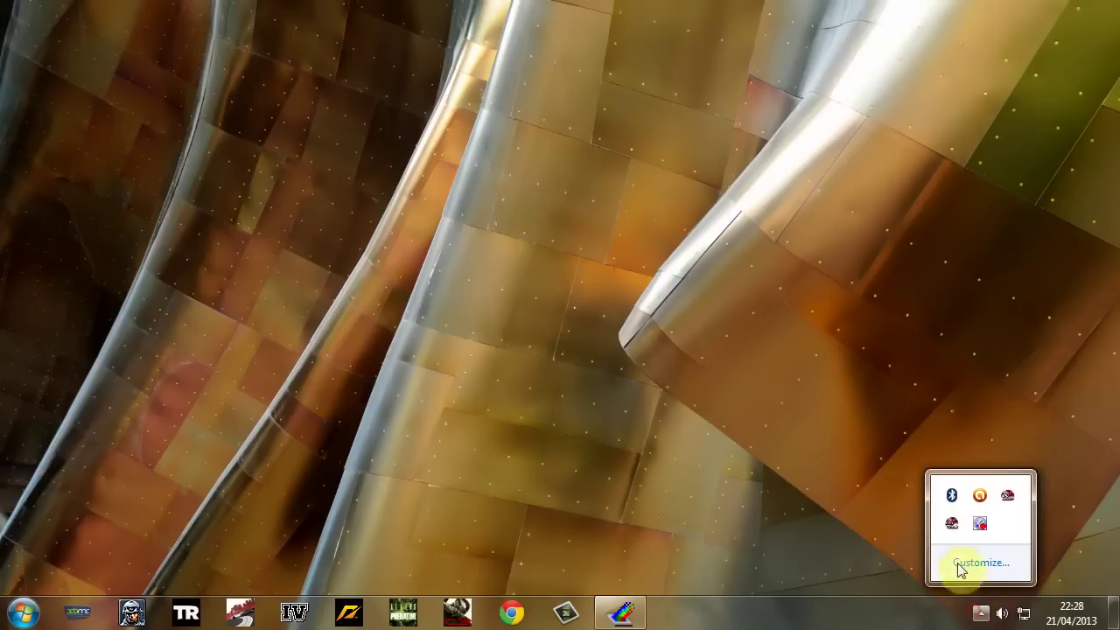
pyautogui.doubleClick(1009, 497)
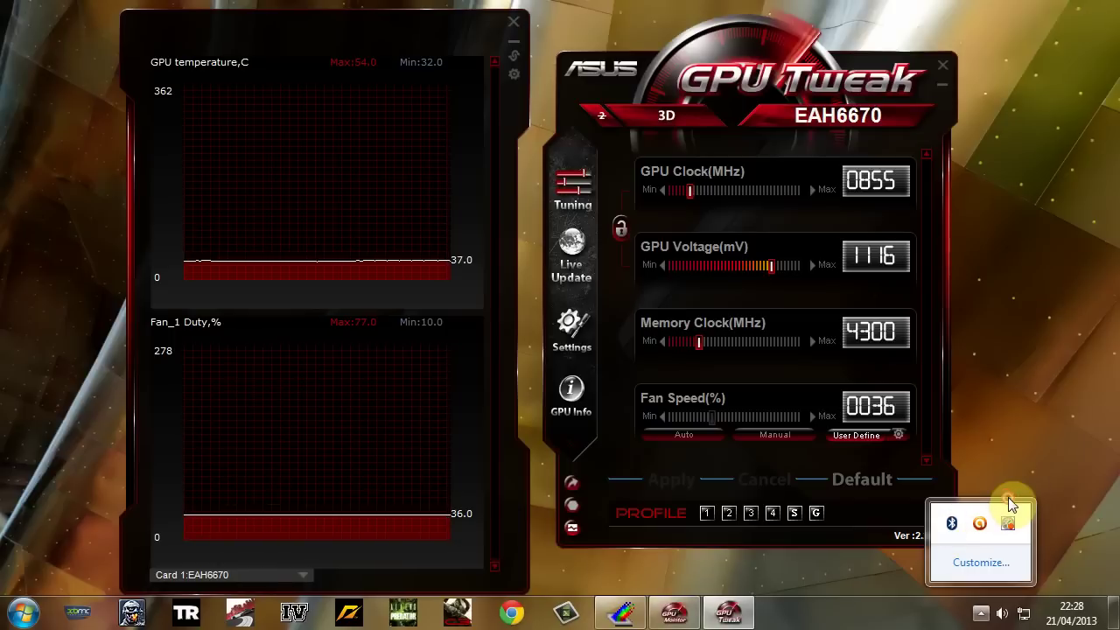
pyautogui.click(621, 612)
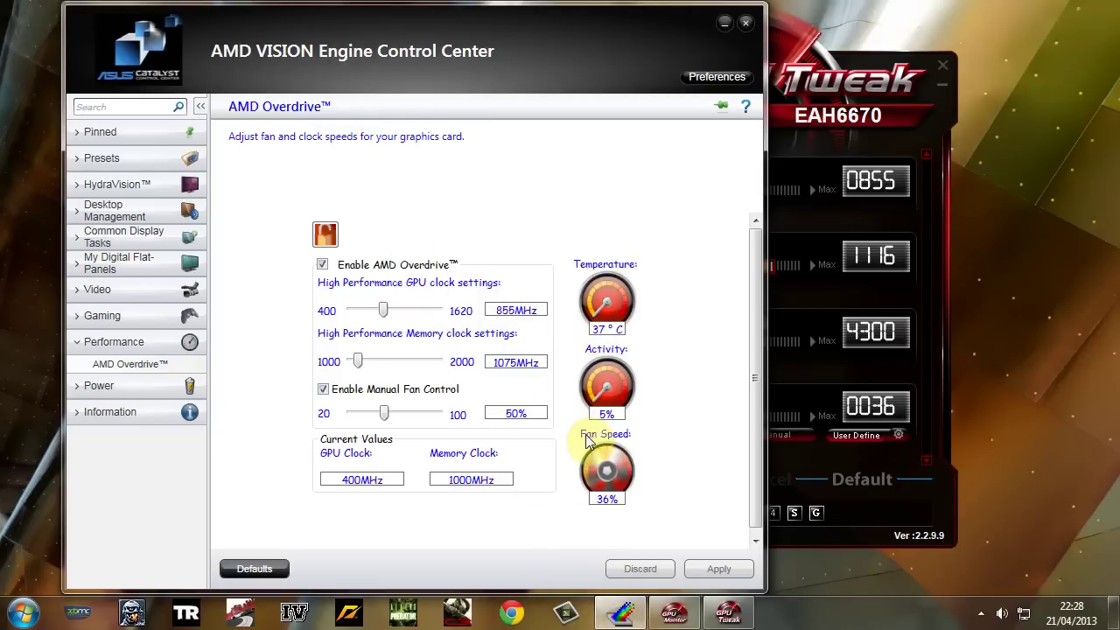
pyautogui.click(725, 25)
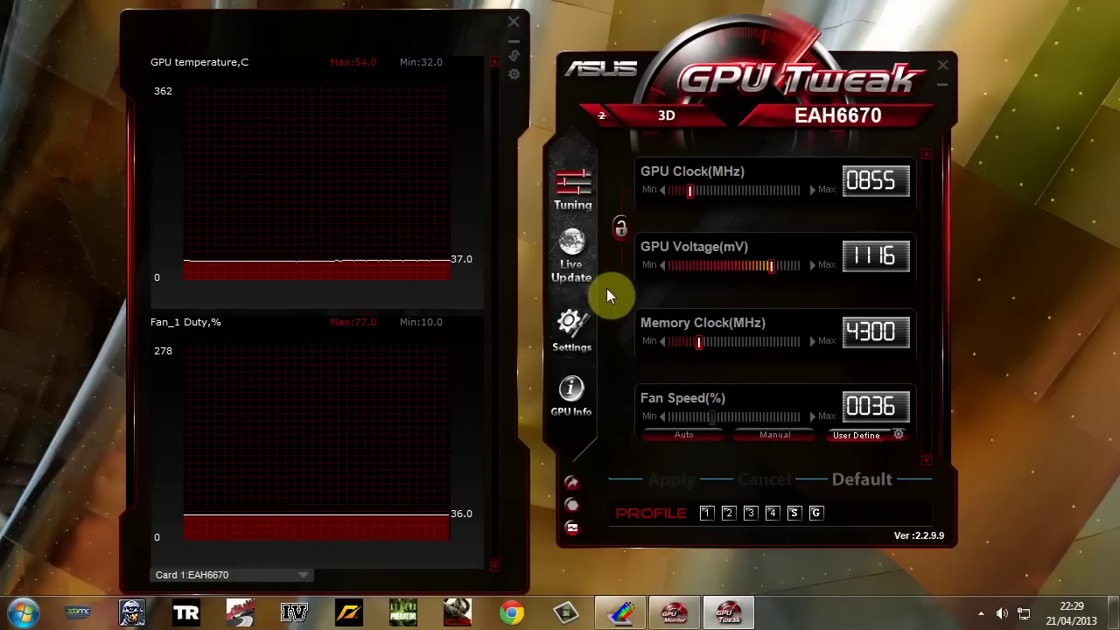
# - Review GPU Tweak's main startup settings and the user-defined fan speed curve, returning to the tuning sliders
pyautogui.click(579, 330)
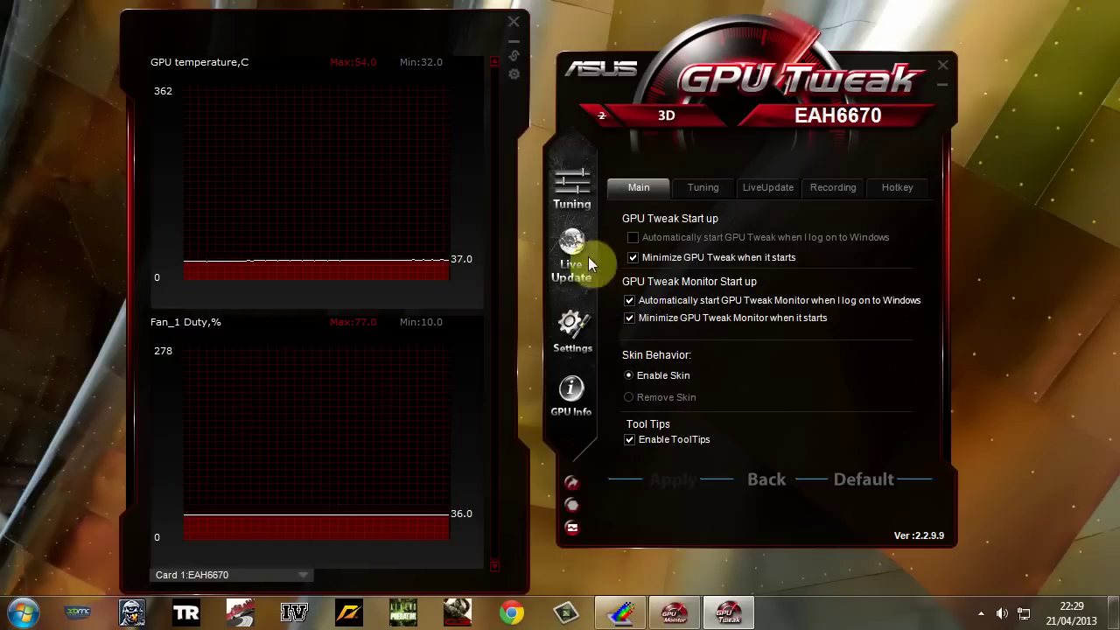
pyautogui.click(569, 188)
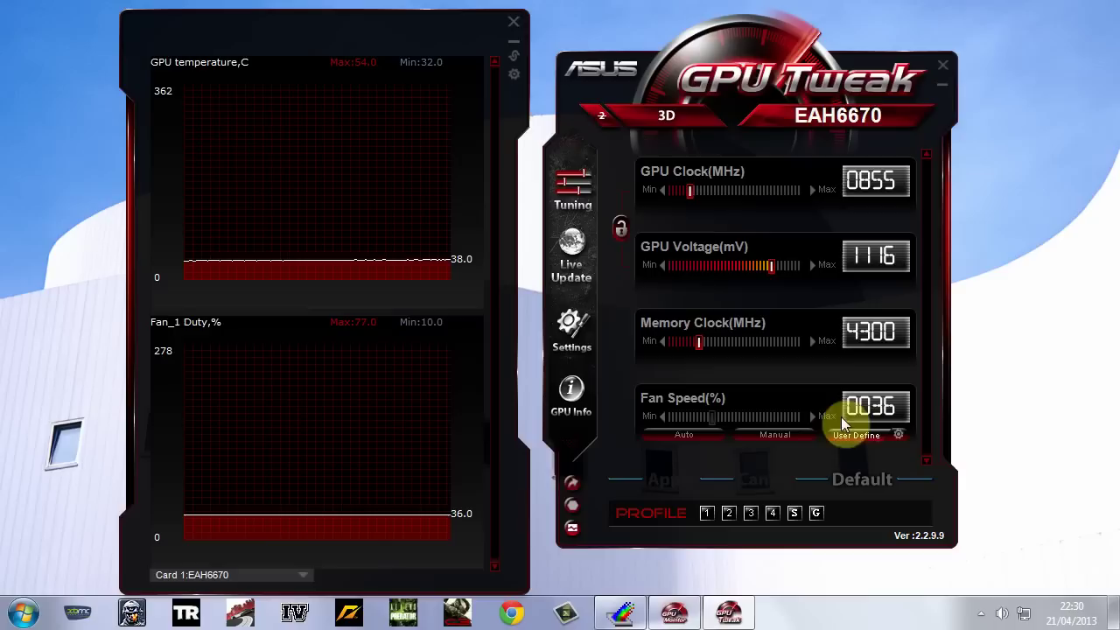
pyautogui.click(899, 435)
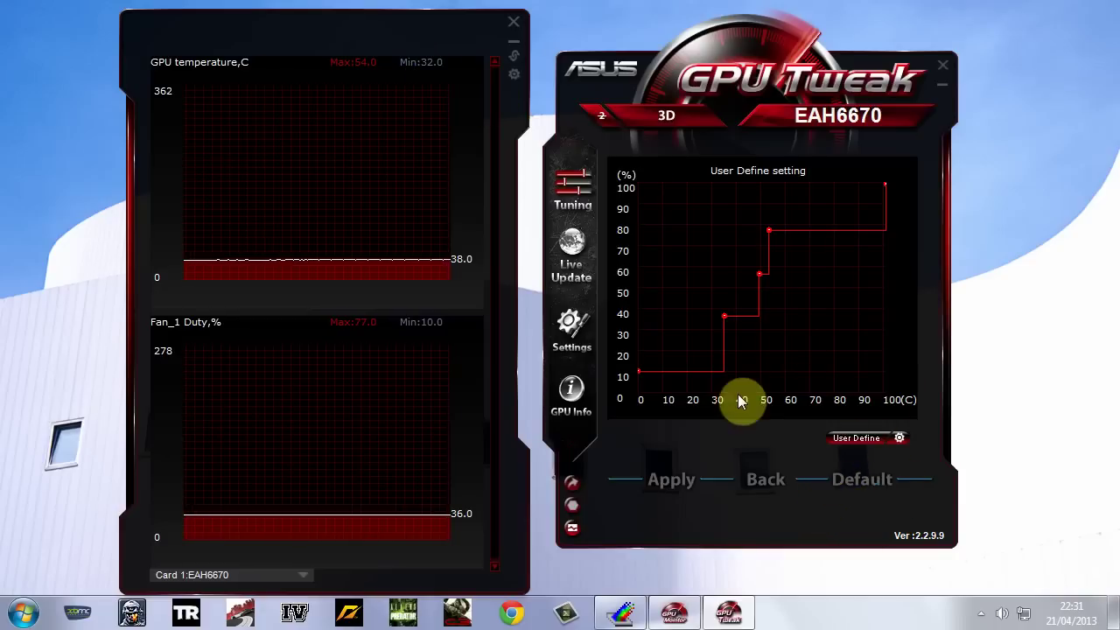
pyautogui.click(901, 437)
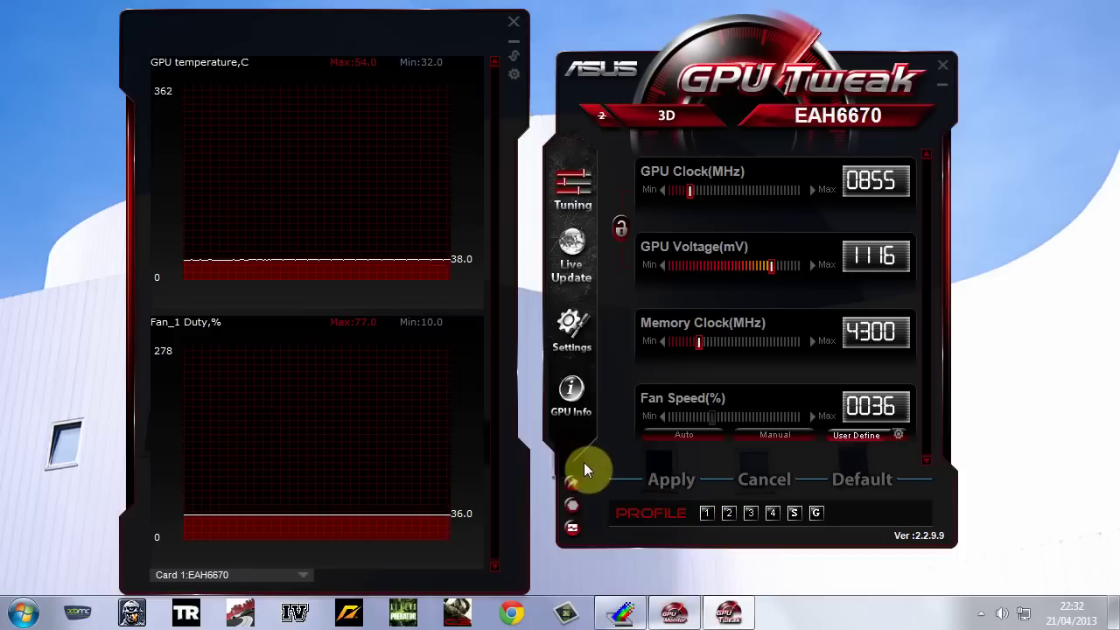
# - Show the GPU-Z card information and arrange the attached windows so the monitor graphs and tuning sliders are fully in view
pyautogui.moveTo(373, 32); pyautogui.dragTo(283, 33)
pyautogui.moveTo(569, 68); pyautogui.dragTo(519, 67)
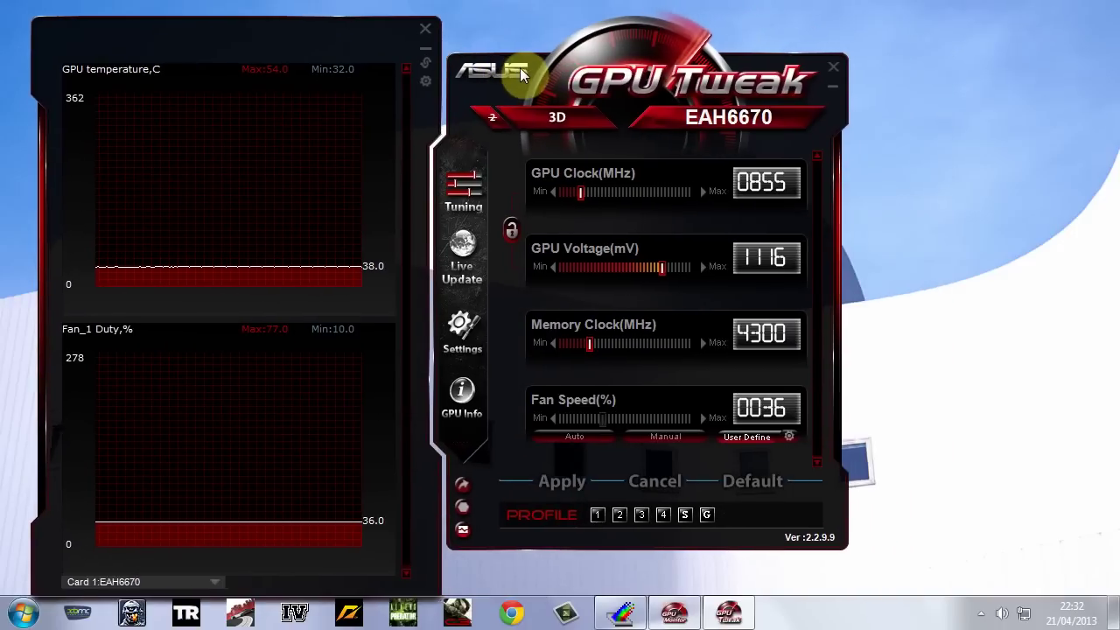
pyautogui.click(459, 398)
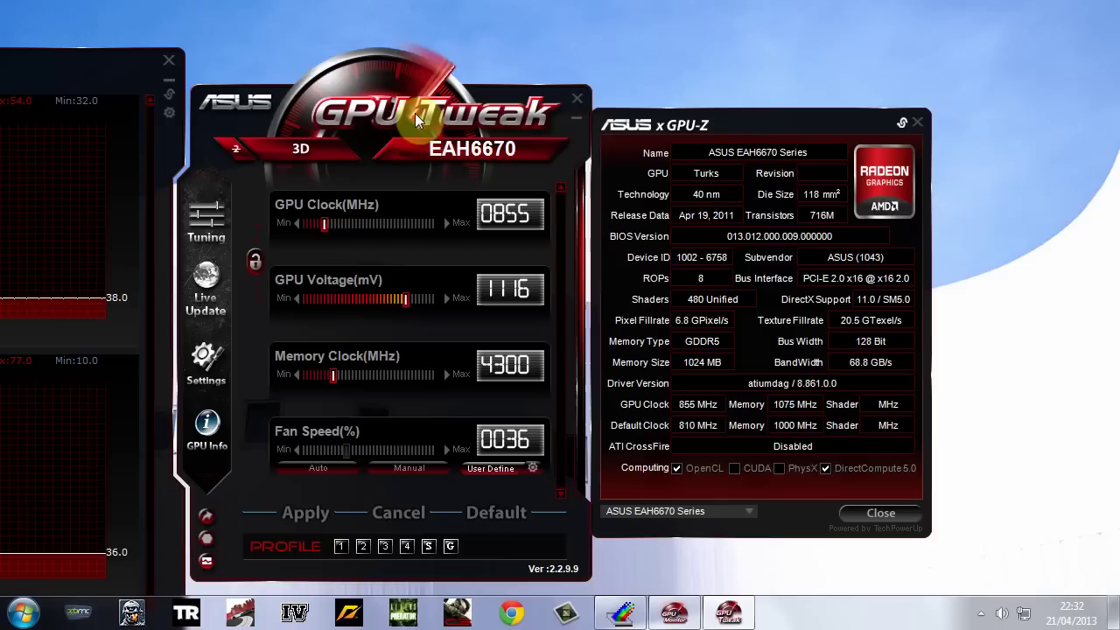
pyautogui.moveTo(399, 110); pyautogui.dragTo(514, 83)
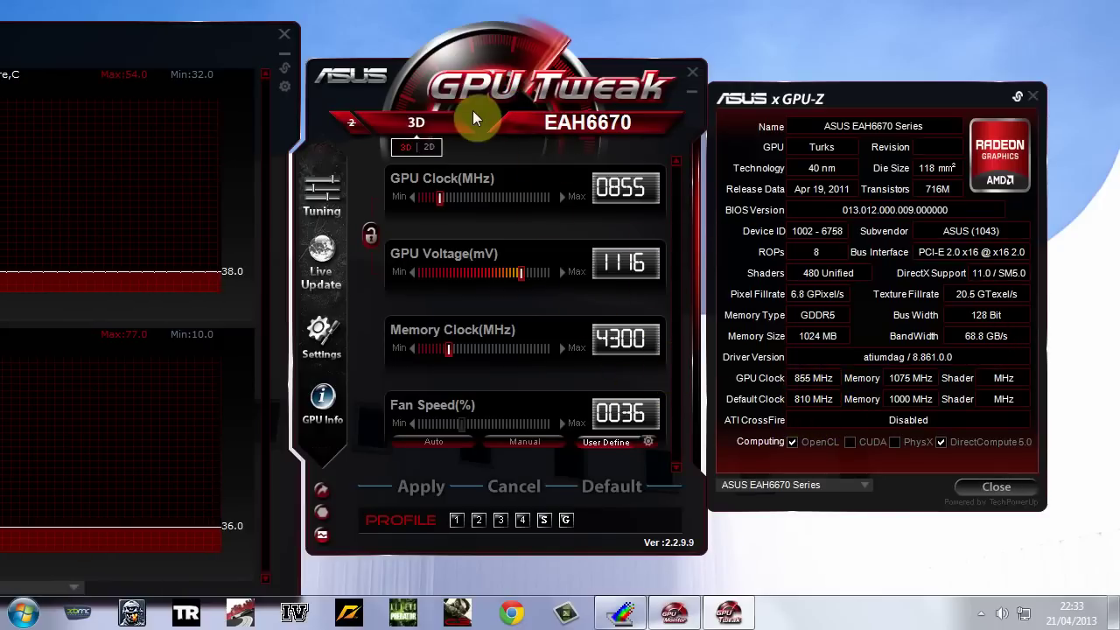
pyautogui.moveTo(454, 87); pyautogui.dragTo(571, 76)
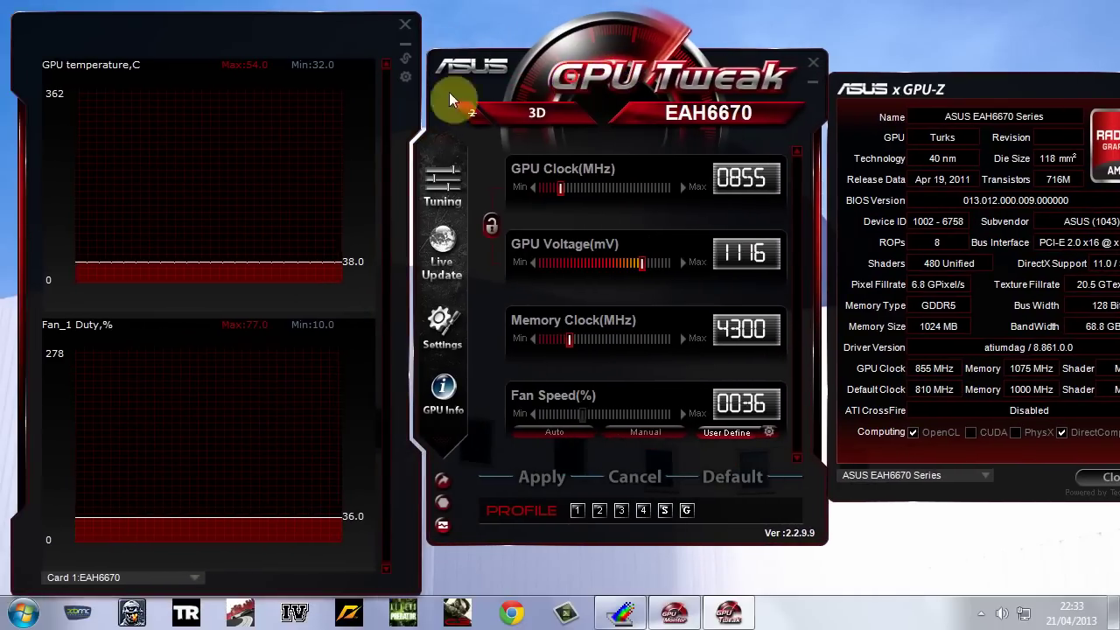
# - Launch MSI Kombustor(DX11) from the MSI Kombustor folder of the installed programs
pyautogui.click(18, 616)
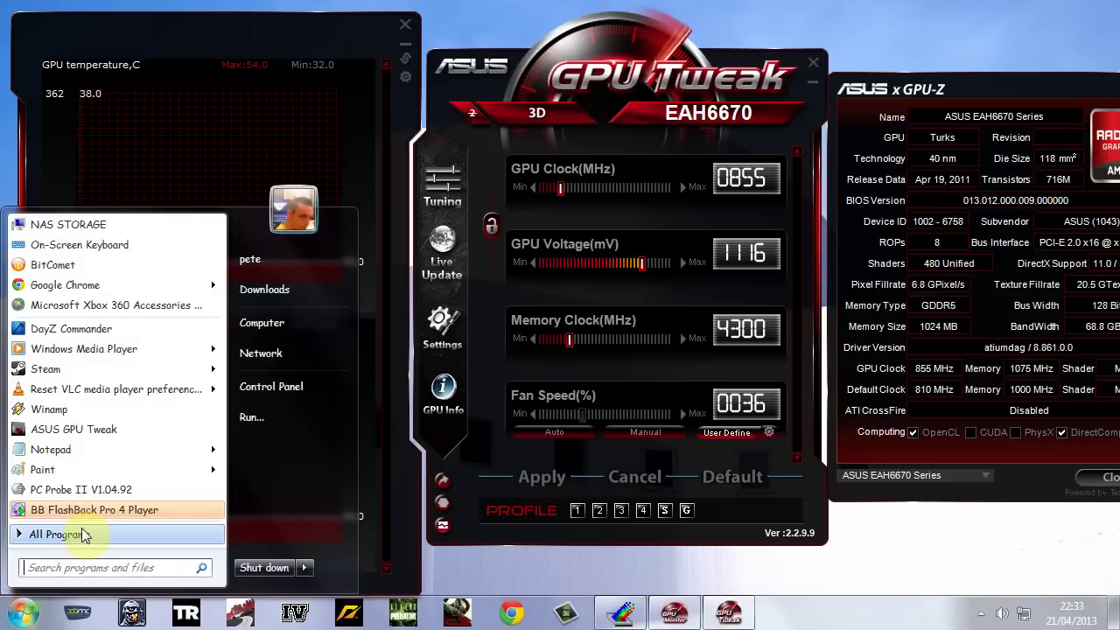
pyautogui.click(84, 535)
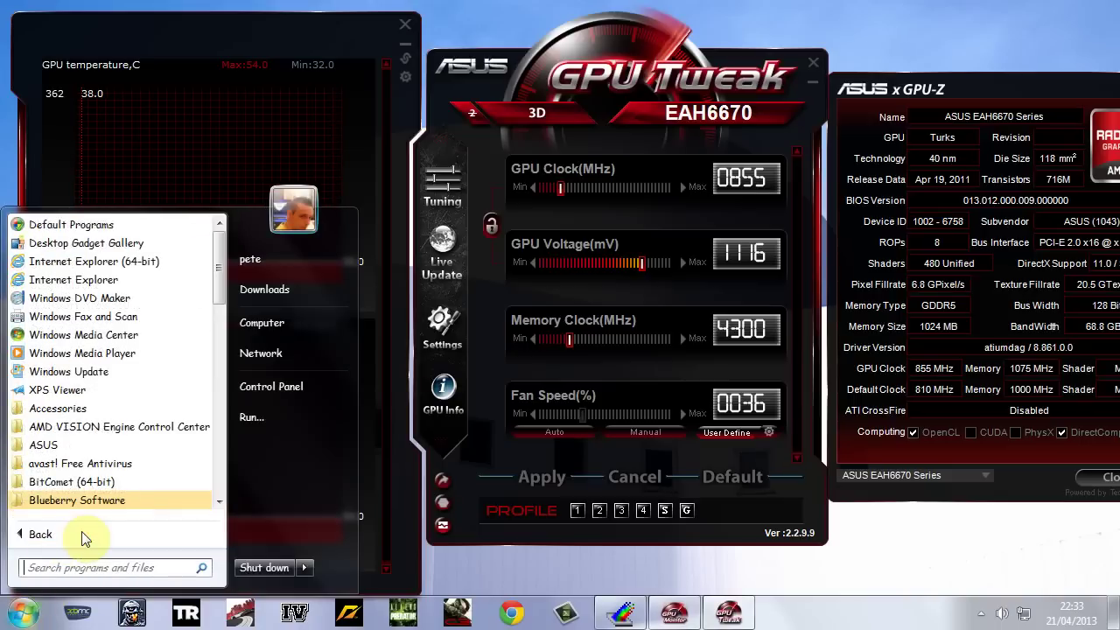
pyautogui.click(81, 531)
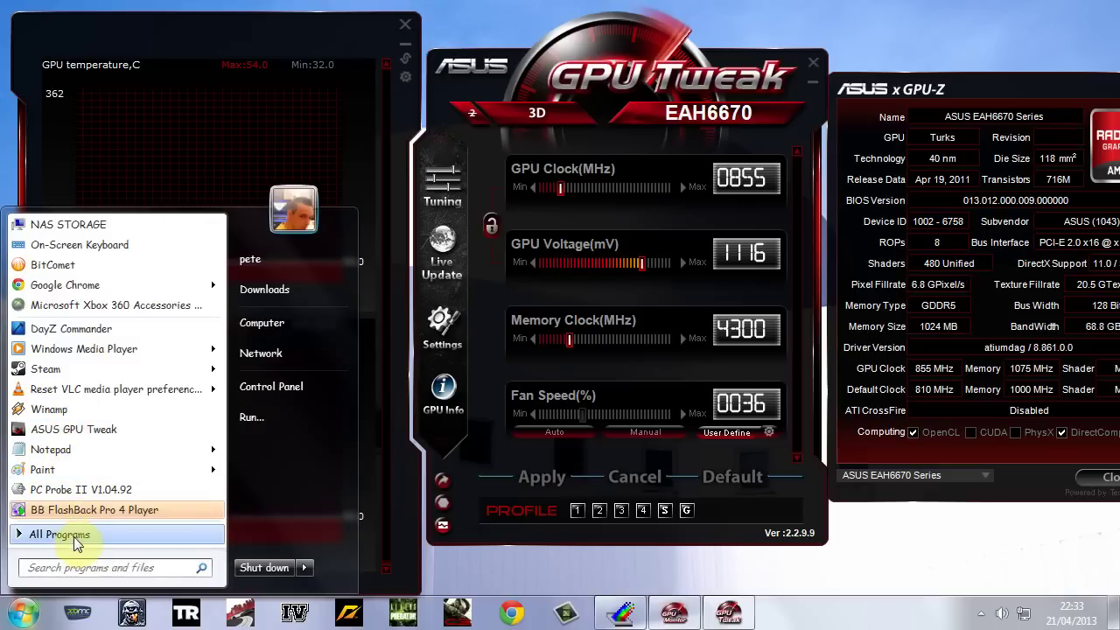
pyautogui.click(78, 534)
pyautogui.scroll(-1, 98, 467)
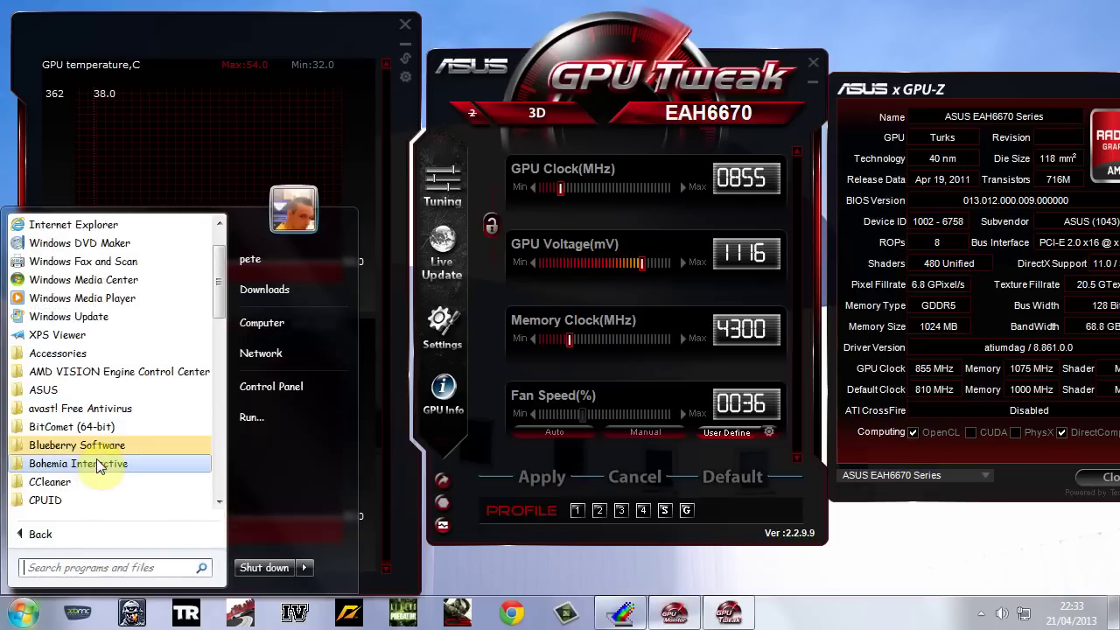
pyautogui.scroll(-1, 97, 466)
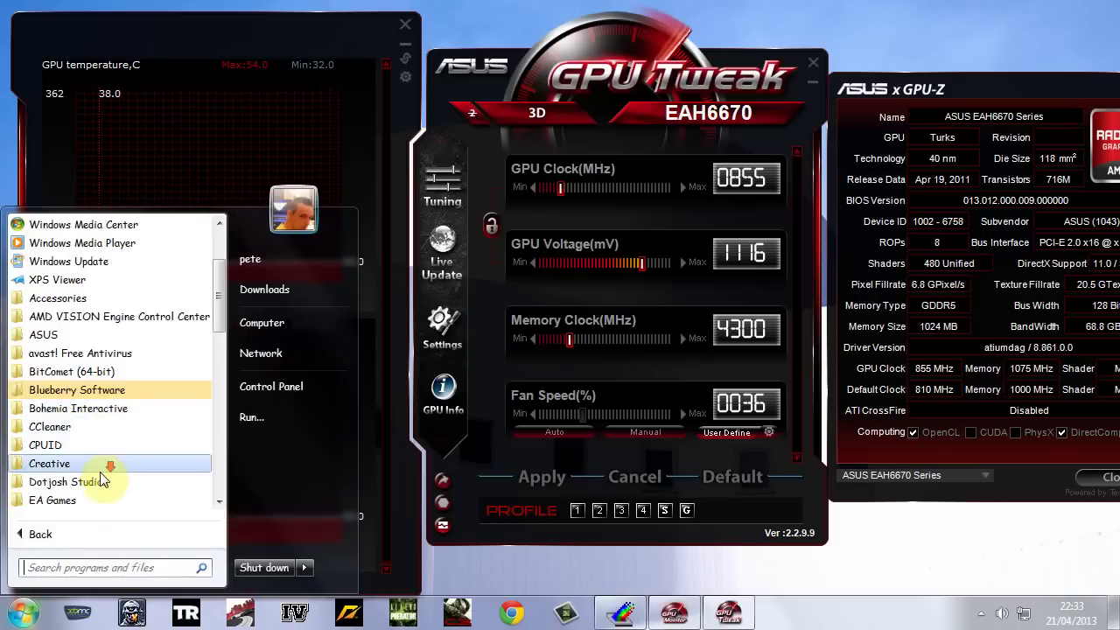
pyautogui.scroll(-1, 100, 469)
pyautogui.scroll(-6, 109, 480)
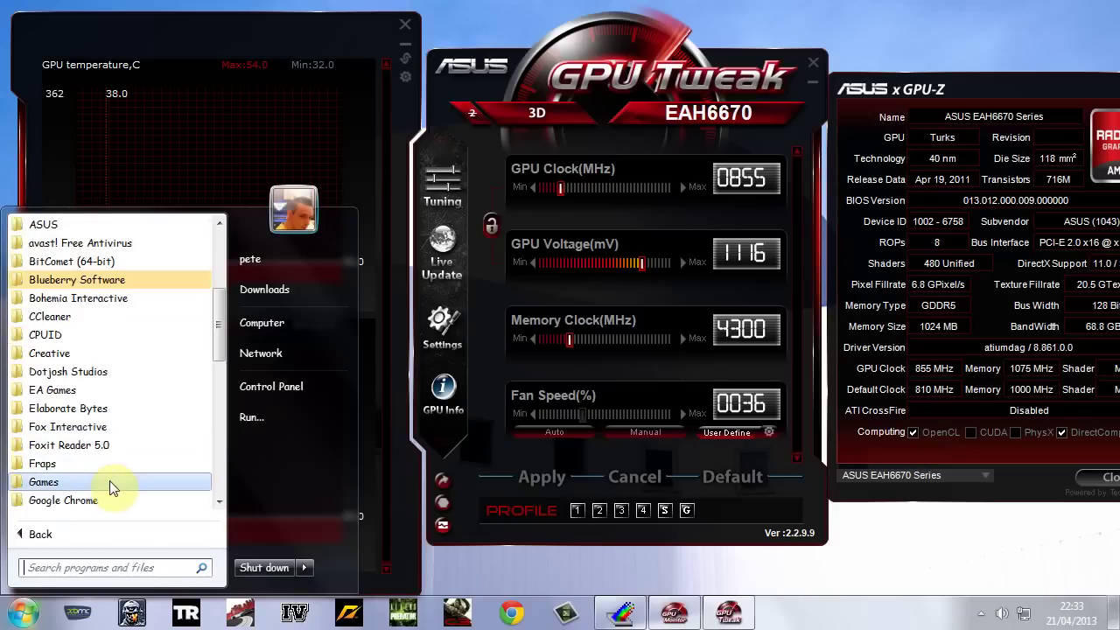
pyautogui.scroll(-1, 110, 444)
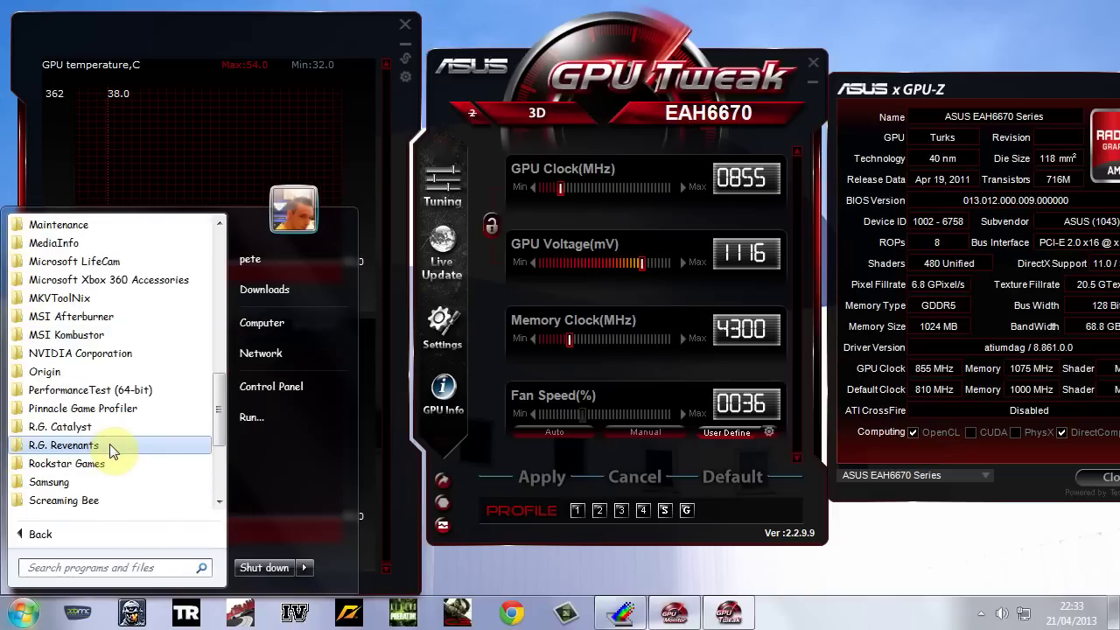
pyautogui.scroll(-3, 112, 472)
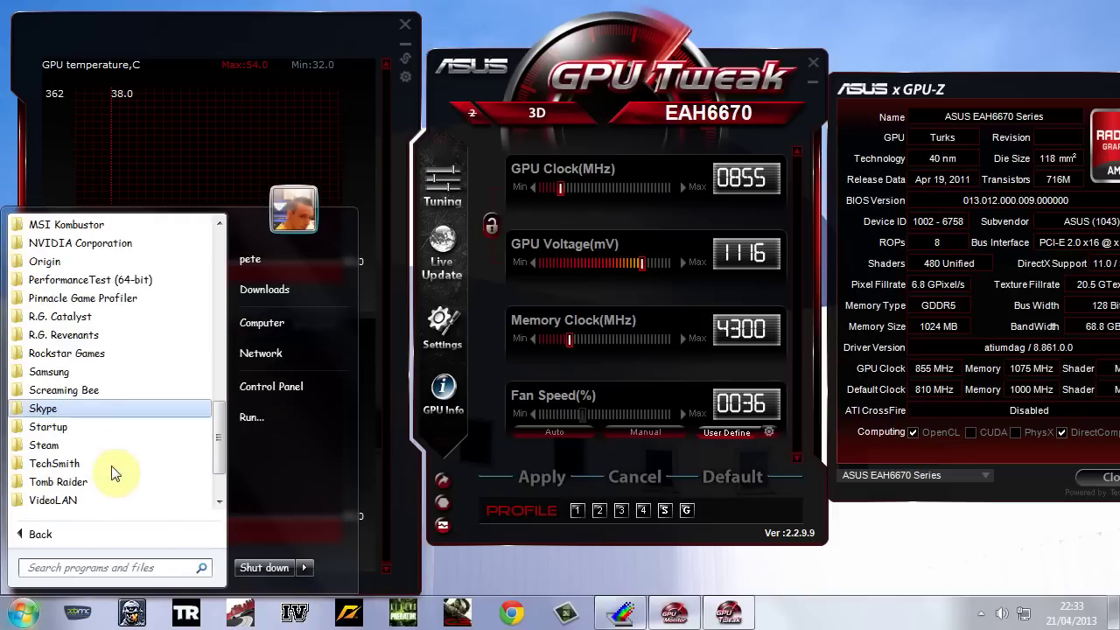
pyautogui.scroll(-1, 109, 434)
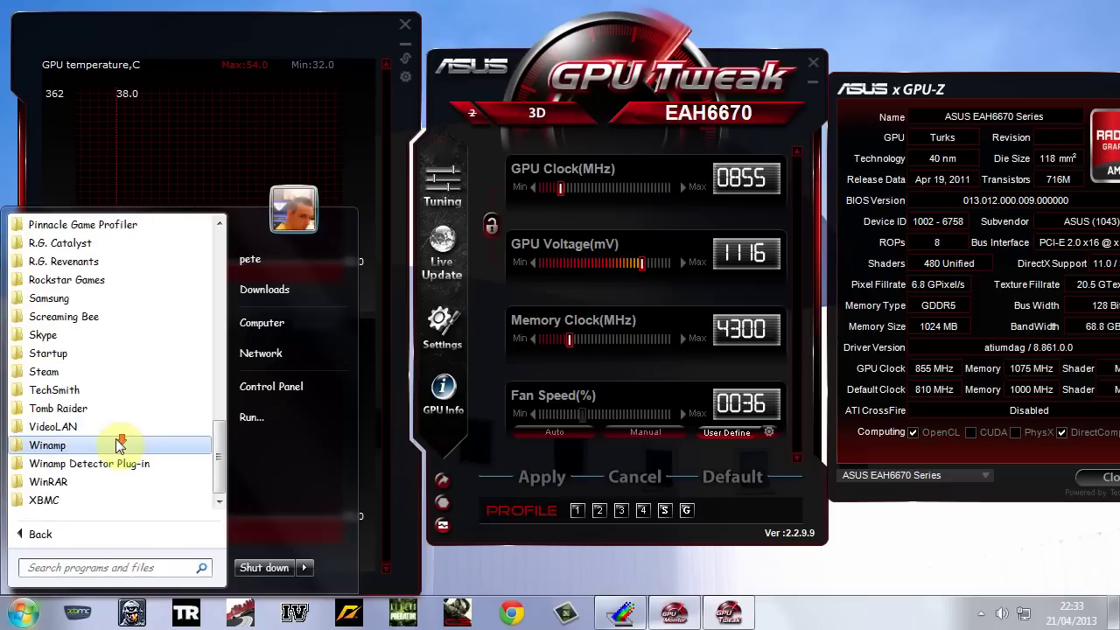
pyautogui.scroll(5, 130, 512)
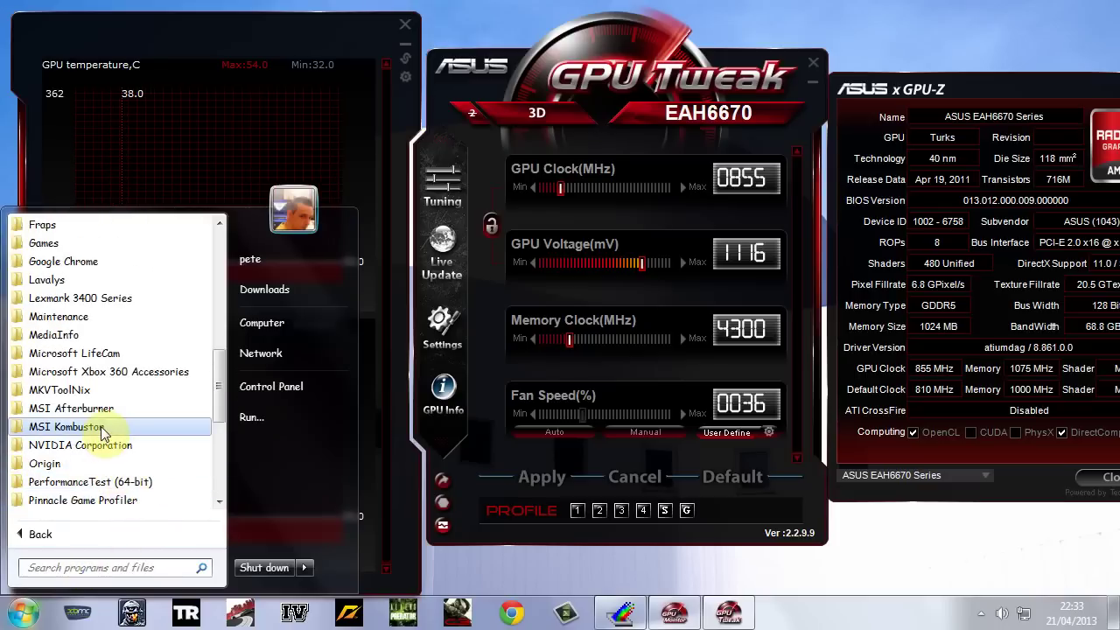
pyautogui.click(102, 427)
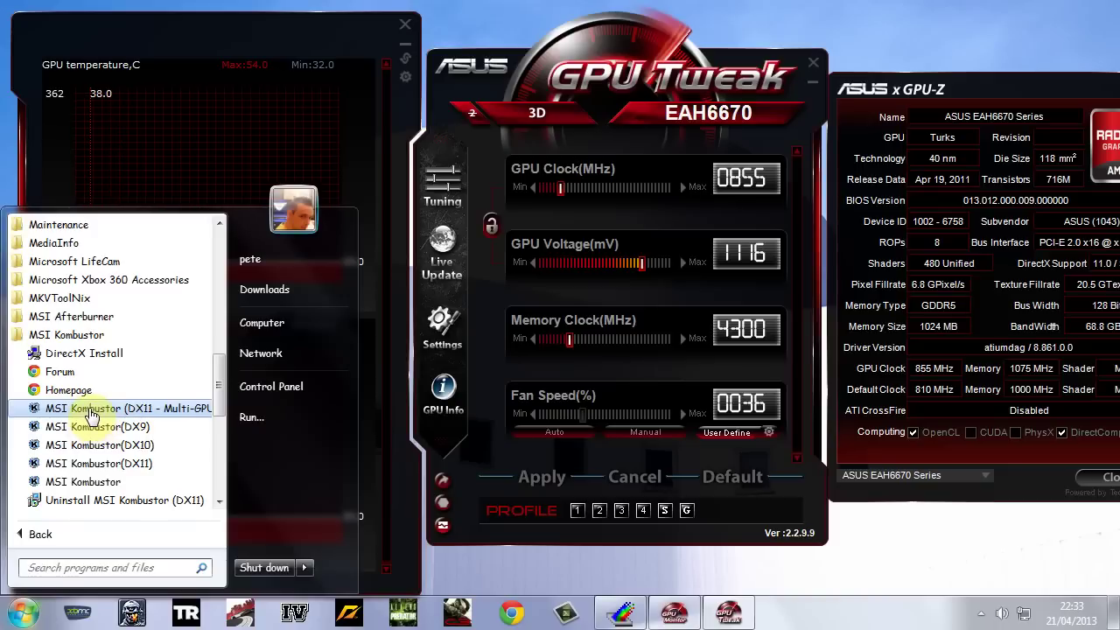
pyautogui.click(94, 464)
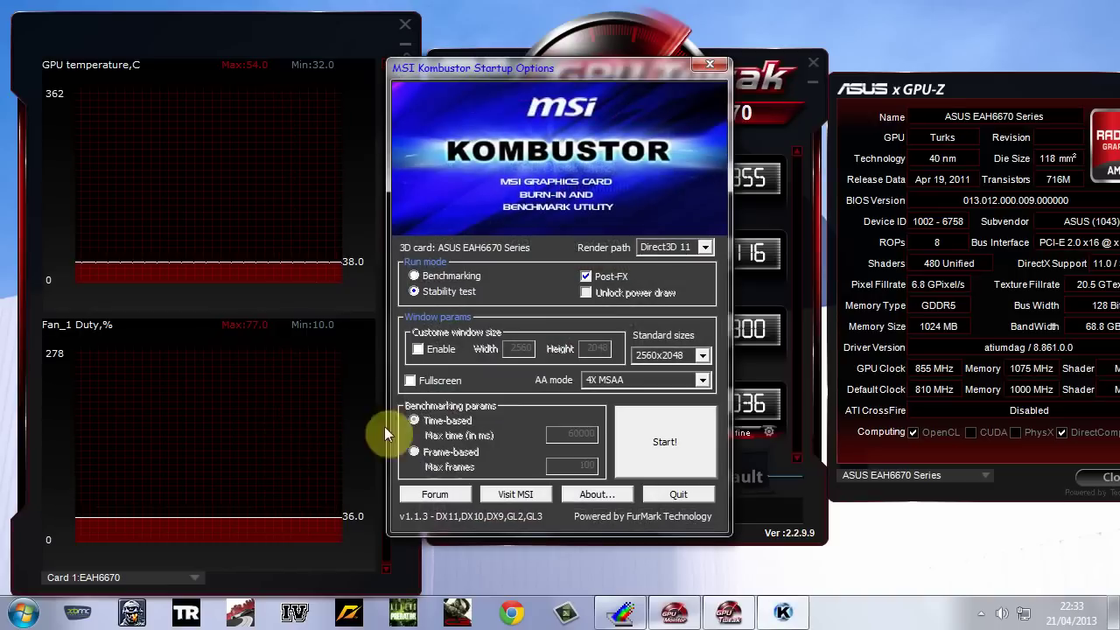
# - Reposition the MSI Kombustor startup options window clear of the monitor graphs and start the stability test
pyautogui.moveTo(550, 72); pyautogui.dragTo(401, 90)
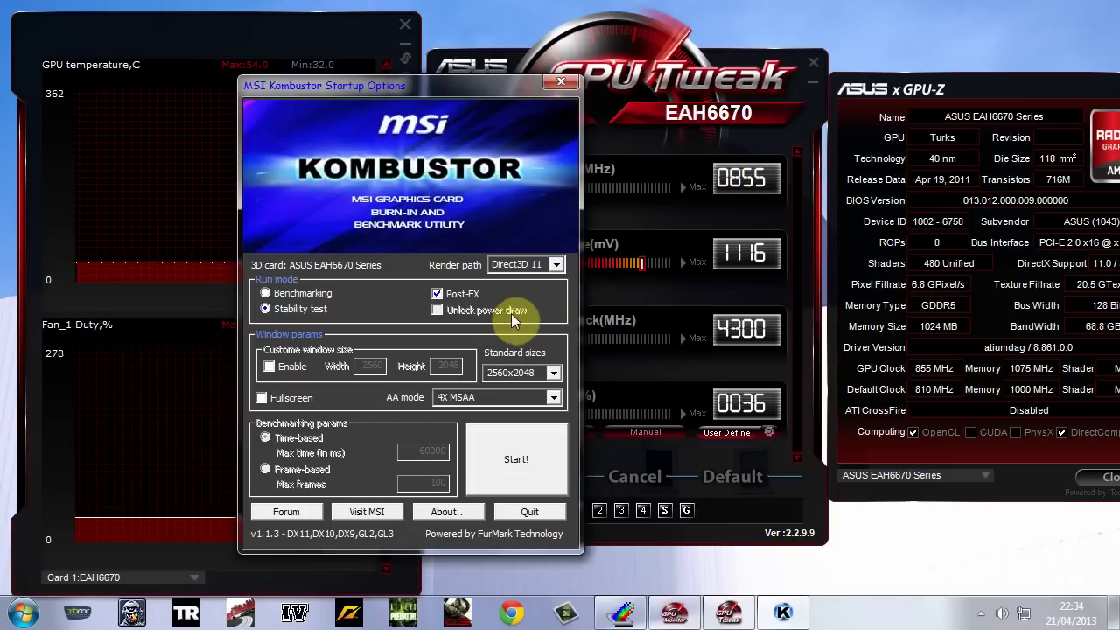
pyautogui.moveTo(360, 85); pyautogui.dragTo(574, 59)
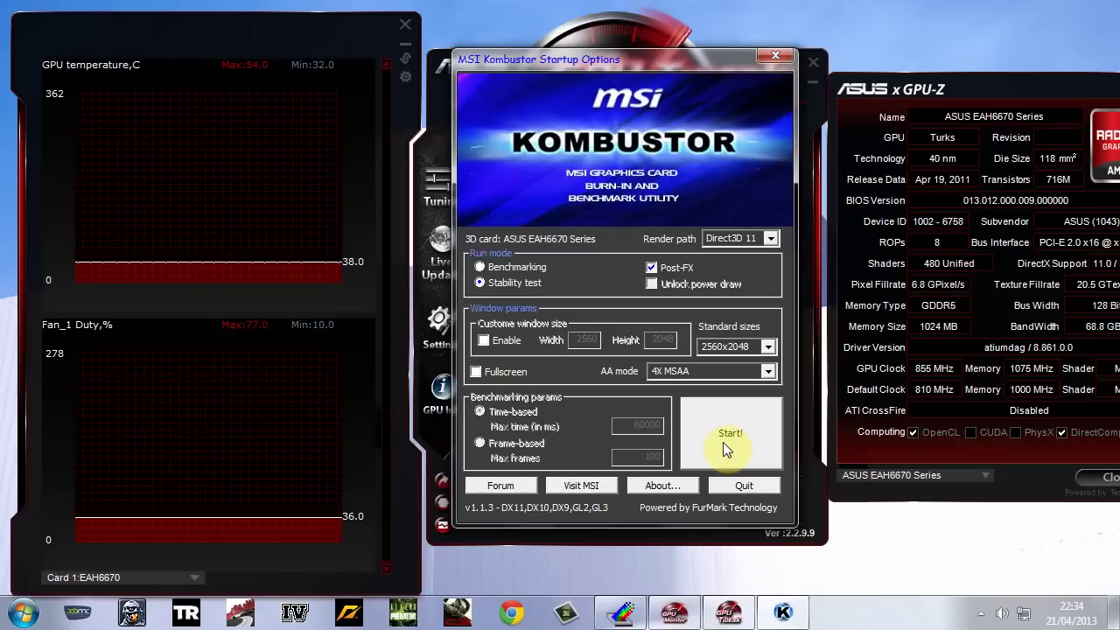
pyautogui.click(723, 442)
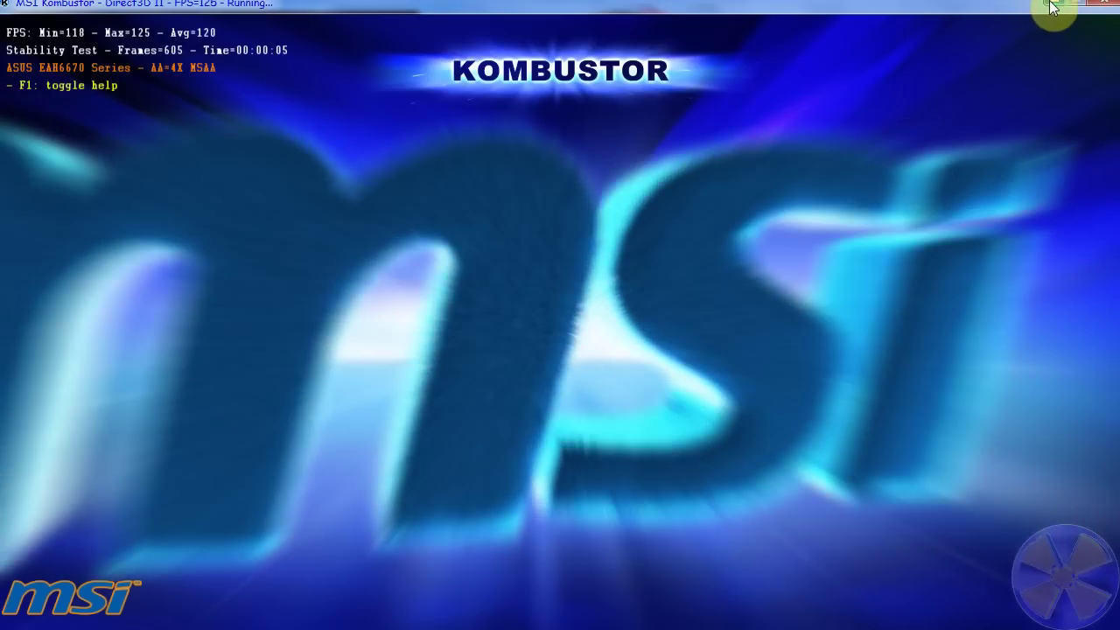
# - Minimize the running stability test and move the Kombustor startup options aside to watch the GPU temperature and fan duty graphs
pyautogui.click(1052, 7)
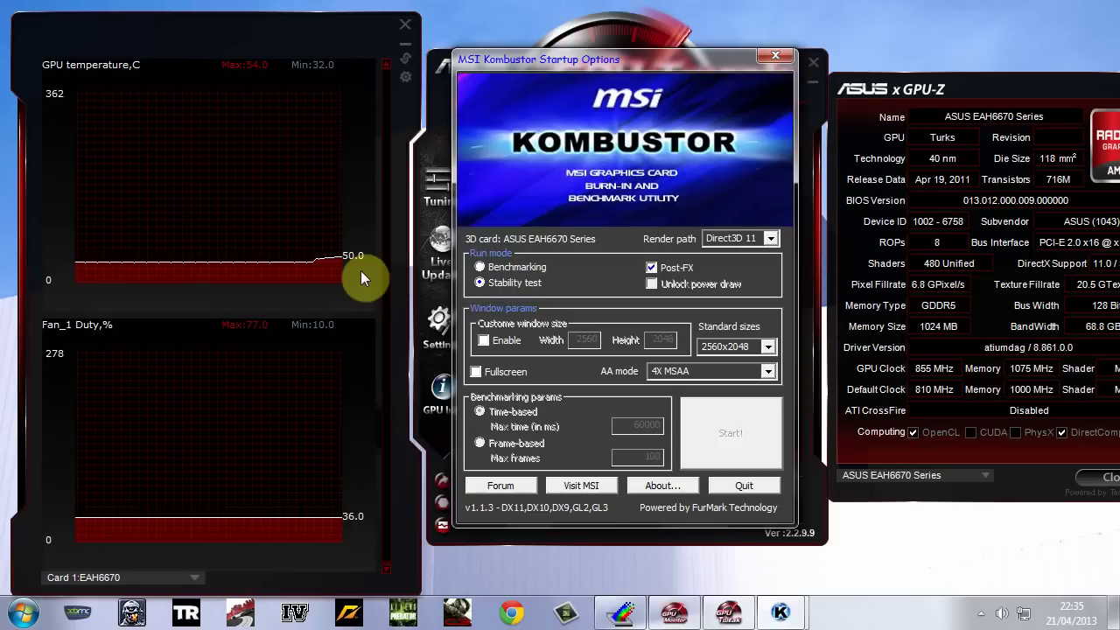
pyautogui.moveTo(657, 62); pyautogui.dragTo(1019, 81)
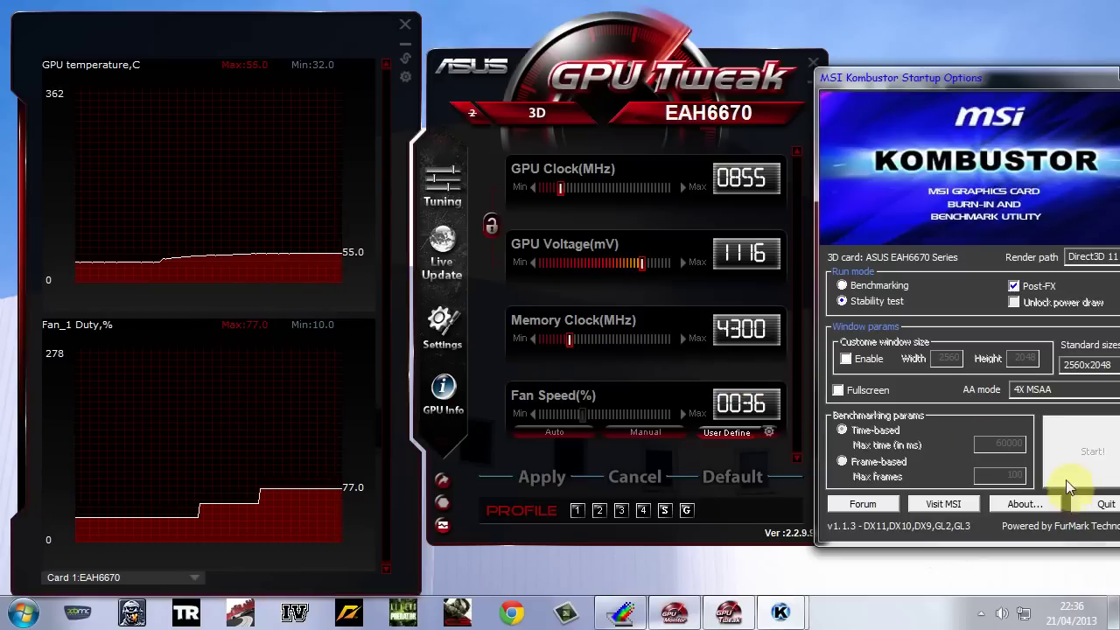
pyautogui.moveTo(963, 83); pyautogui.dragTo(766, 89)
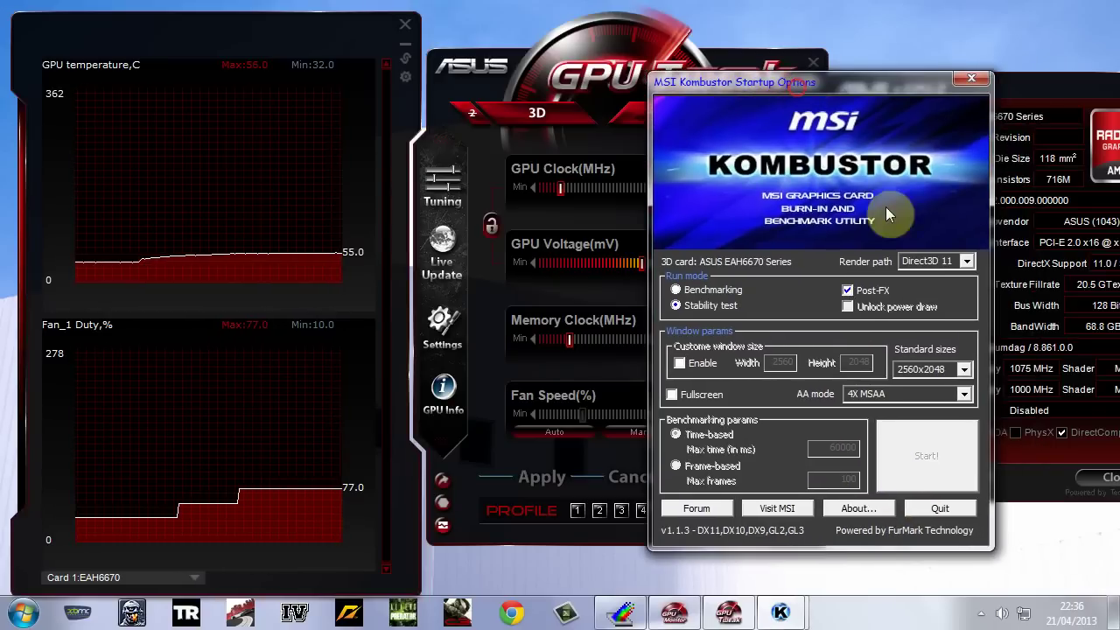
# - Quit MSI Kombustor after the stability test and open GPU Tweak's main startup settings
pyautogui.click(934, 511)
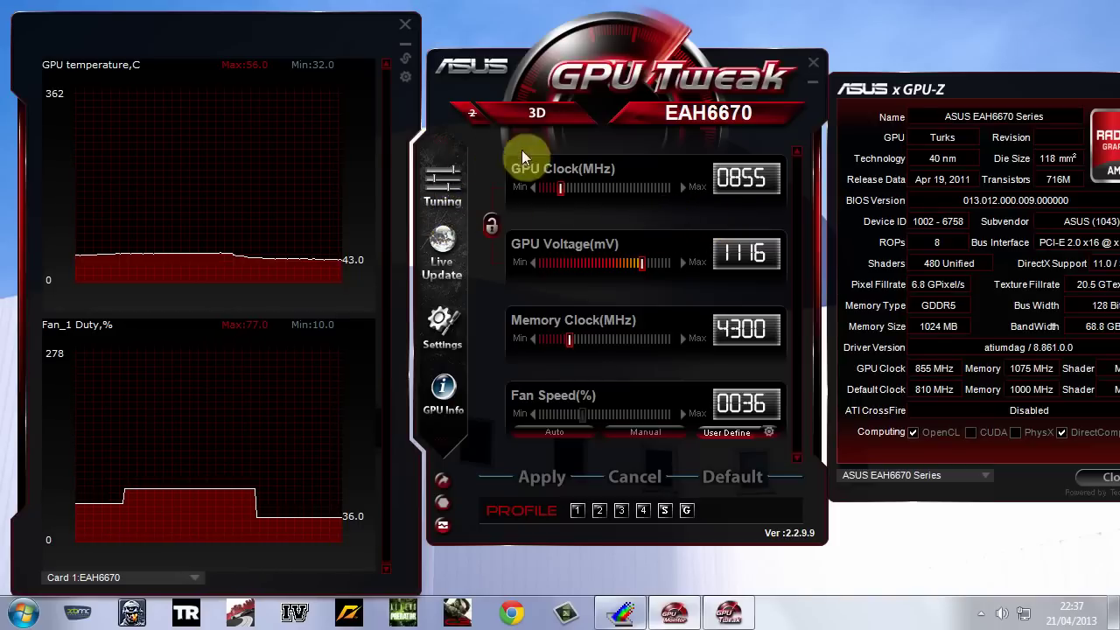
pyautogui.click(443, 328)
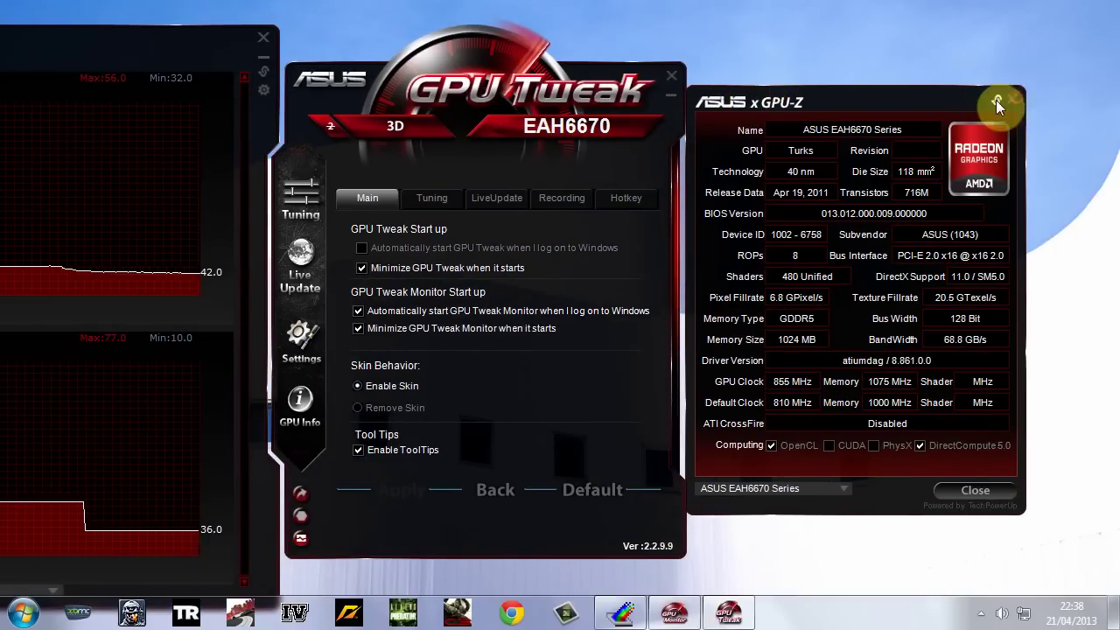
# - Dismiss the GPU-Z card information window and minimize both the GPU Tweak Monitor and GPU Tweak
pyautogui.click(995, 99)
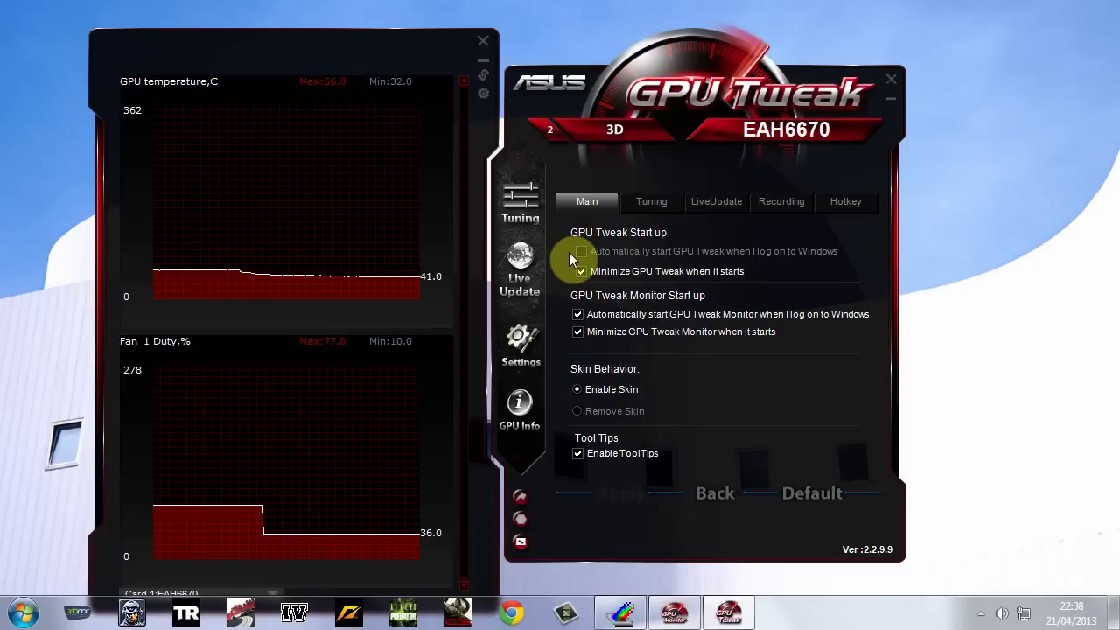
pyautogui.click(483, 62)
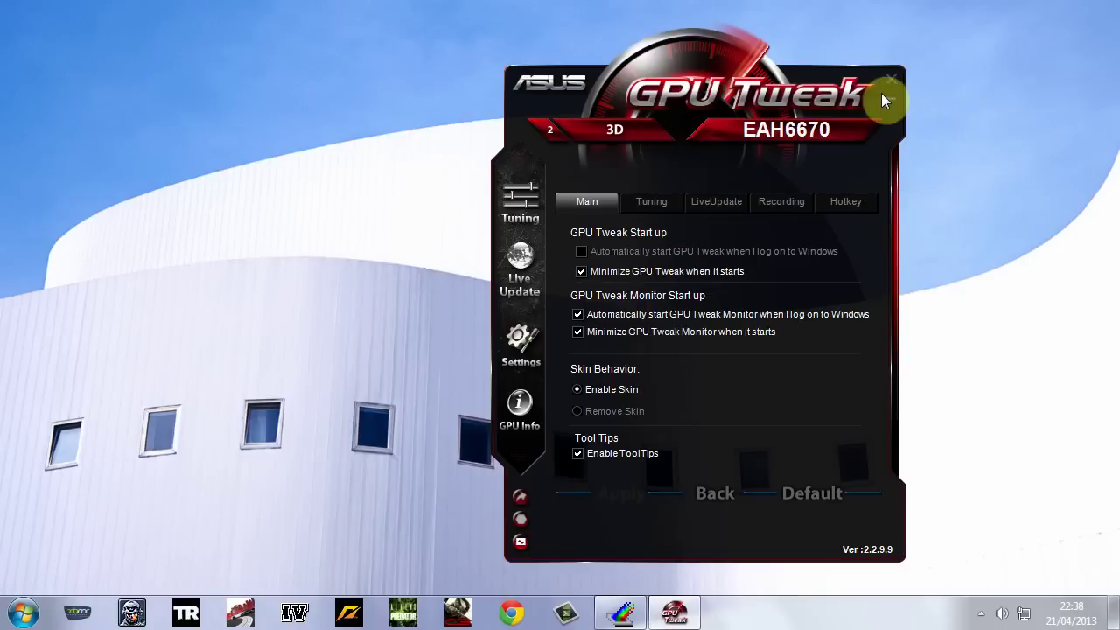
pyautogui.click(894, 98)
# - Check the hidden notification area for the Monitor and GPU Tweak icons, leaving both programs minimized
pyautogui.click(984, 609)
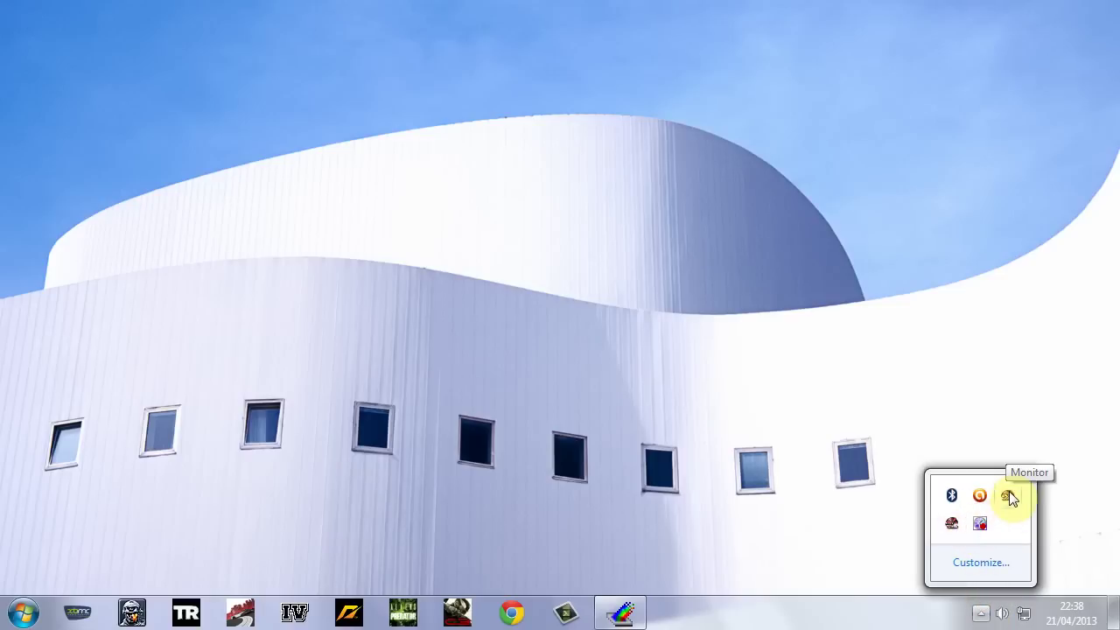
pyautogui.moveTo(1008, 491); pyautogui.dragTo(947, 525)
pyautogui.click(677, 480)
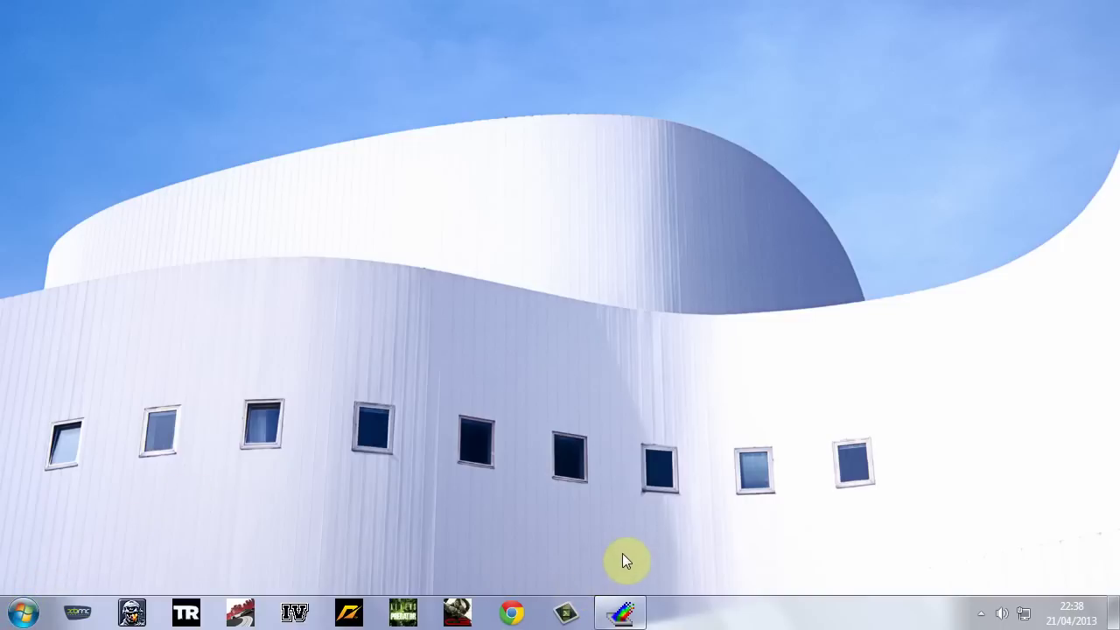
# - Switch to AMD VISION Engine Control Center to review the AMD Overdrive settings, close it, and show the hidden notification icons again
pyautogui.click(633, 611)
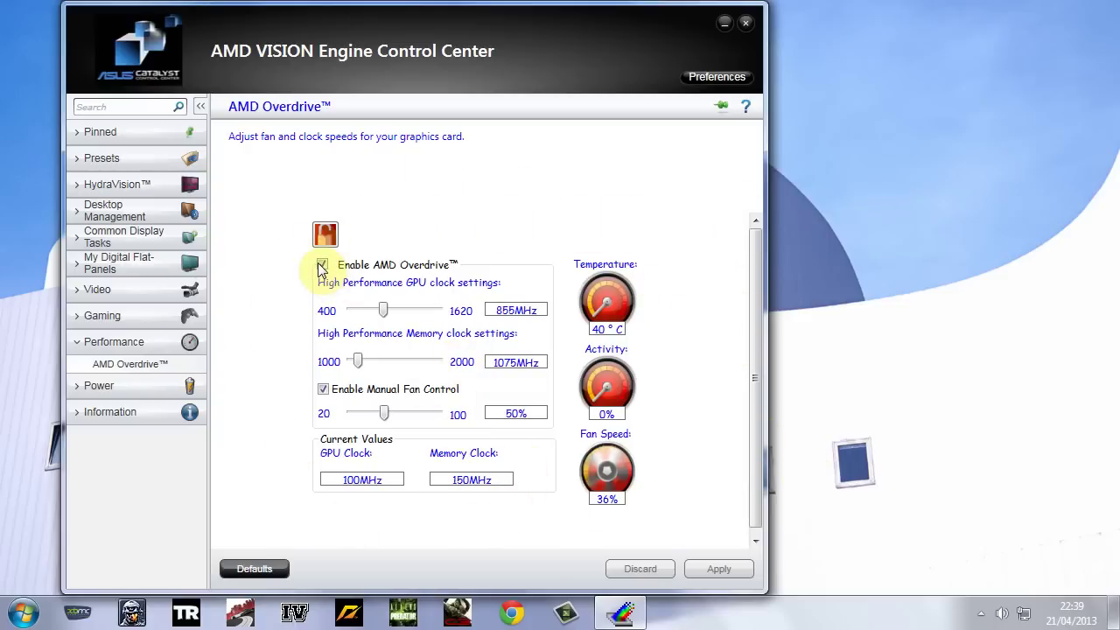
pyautogui.click(745, 25)
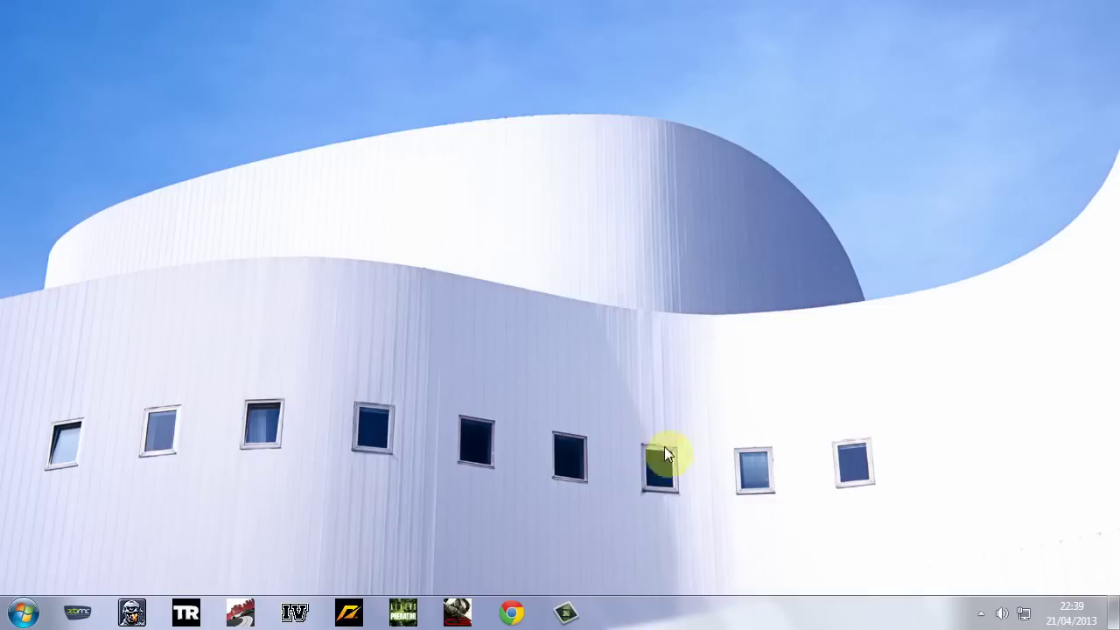
pyautogui.click(980, 613)
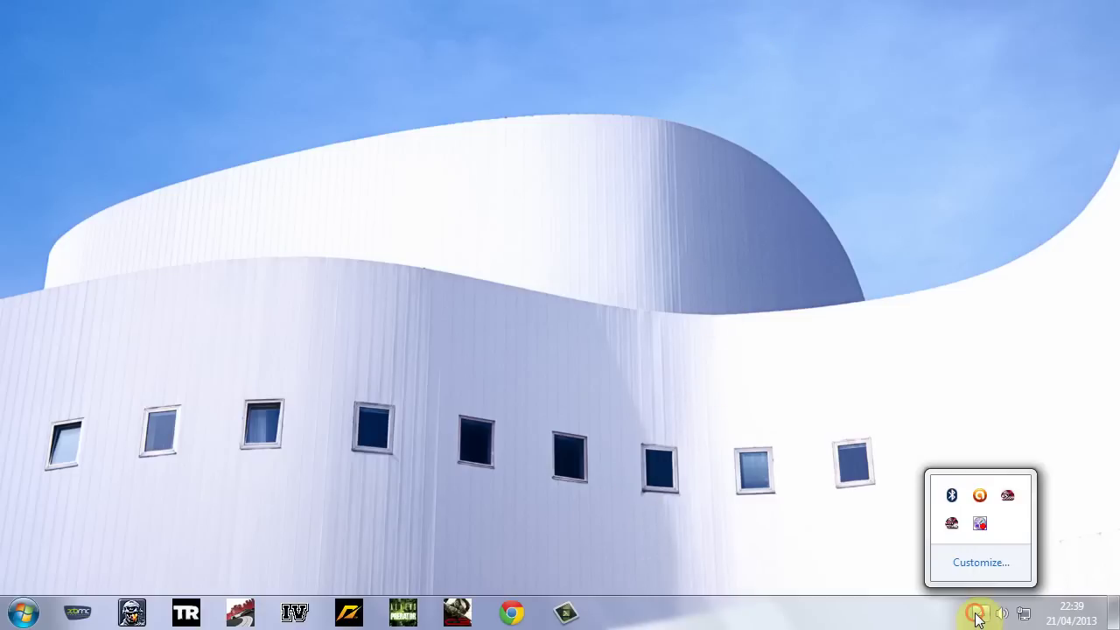